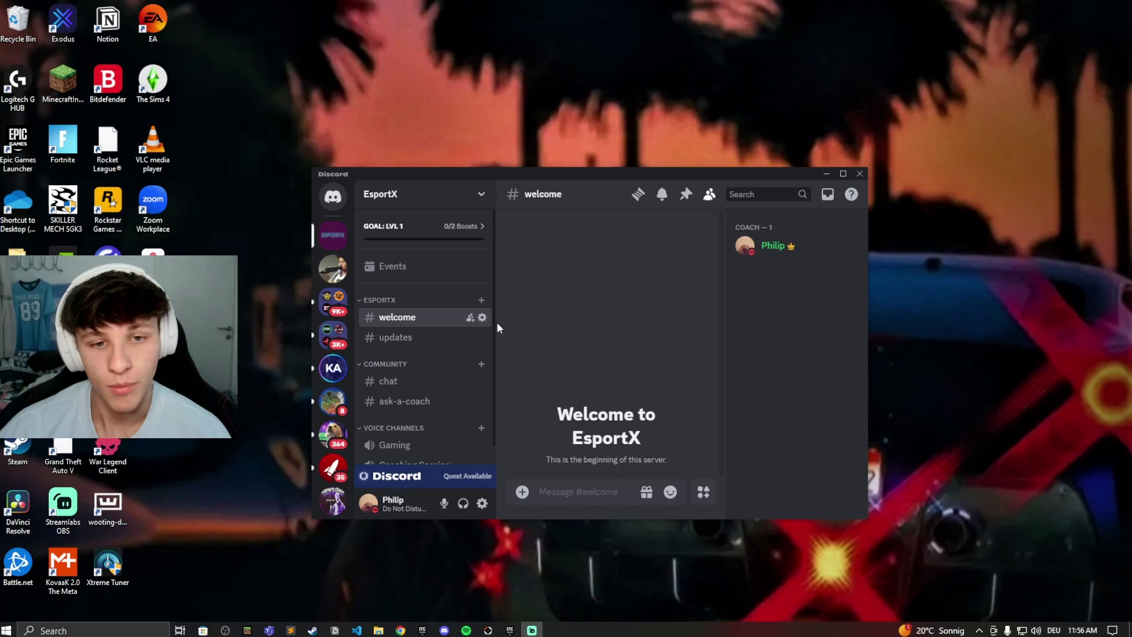
Post the message 'Test' as a spoiler using the /spoiler command.
{"action": "left_click", "coordinate": [605, 489]}
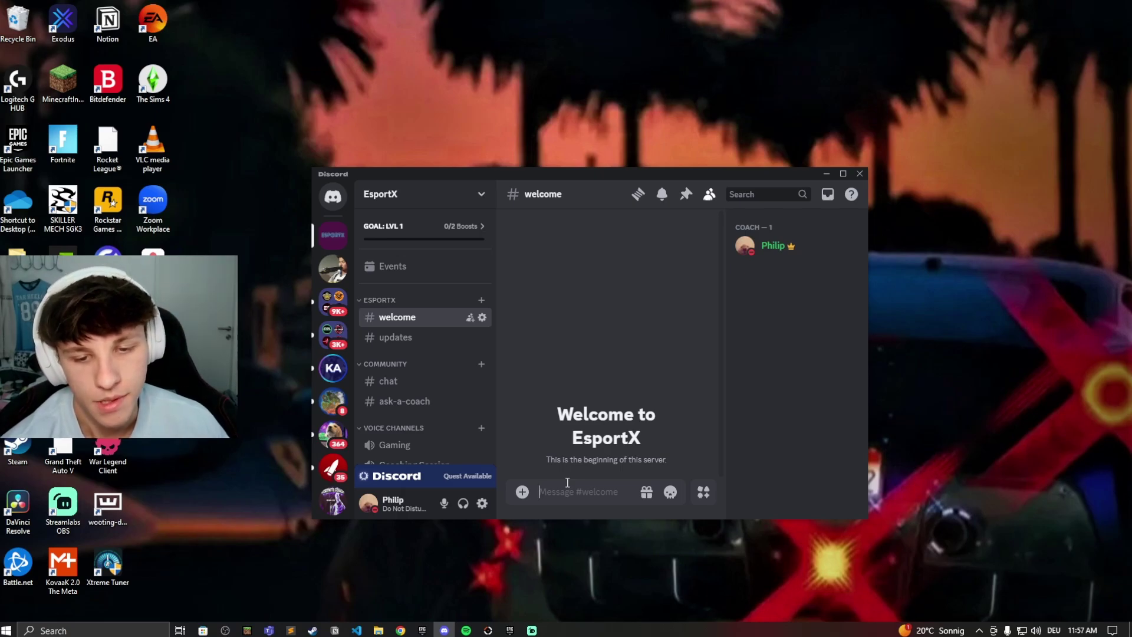
{"action": "type", "text": "/"}
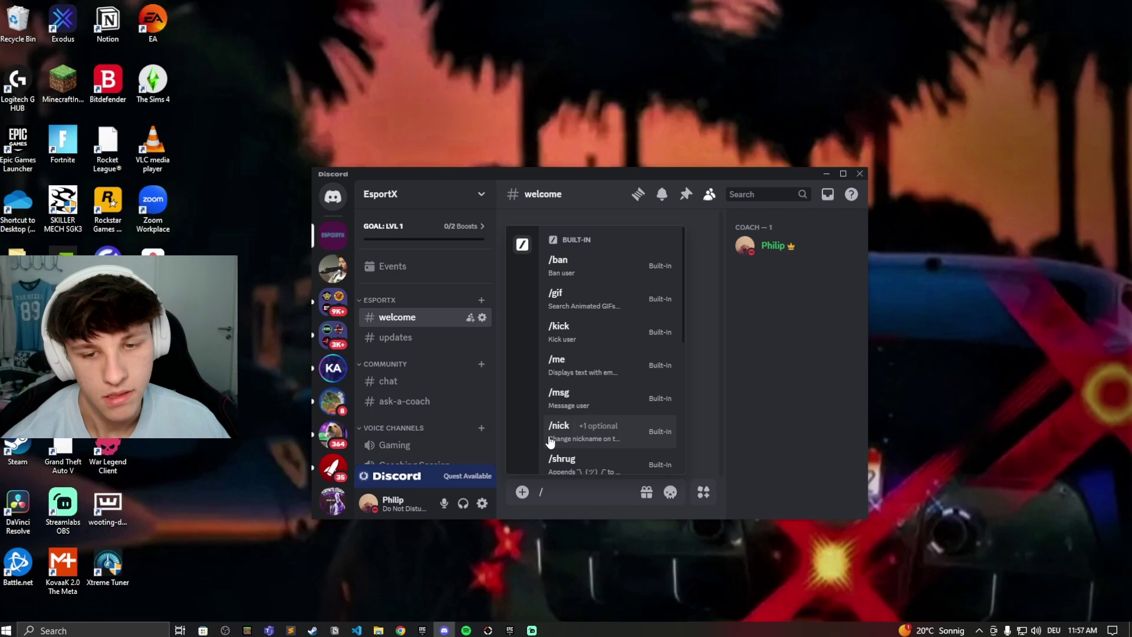
{"action": "type", "text": "spo"}
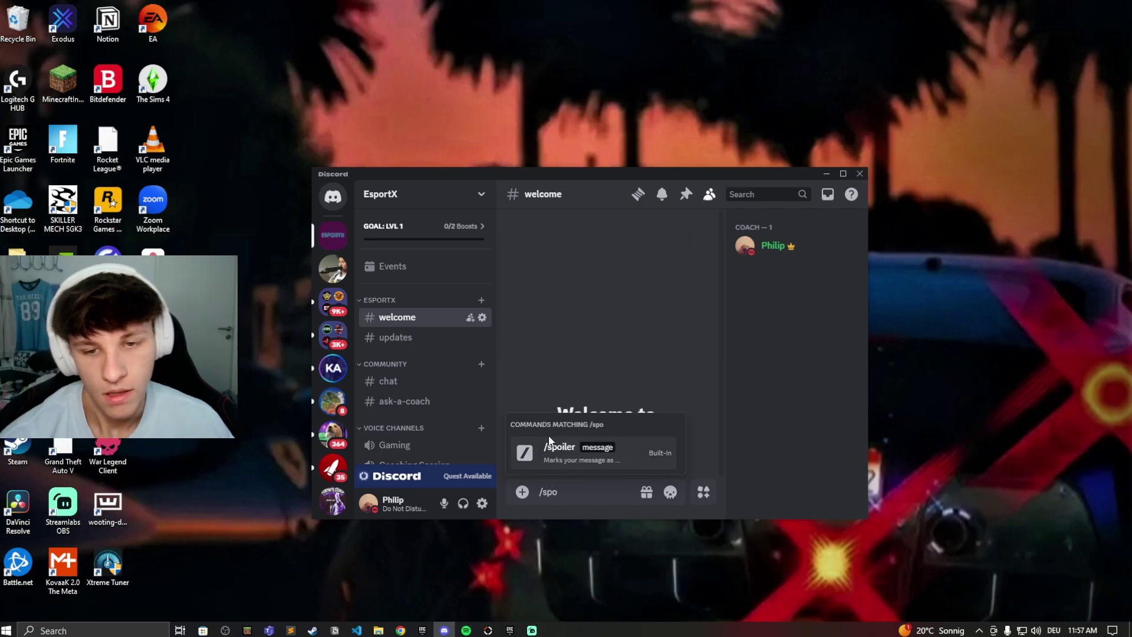
{"action": "left_click", "coordinate": [602, 458]}
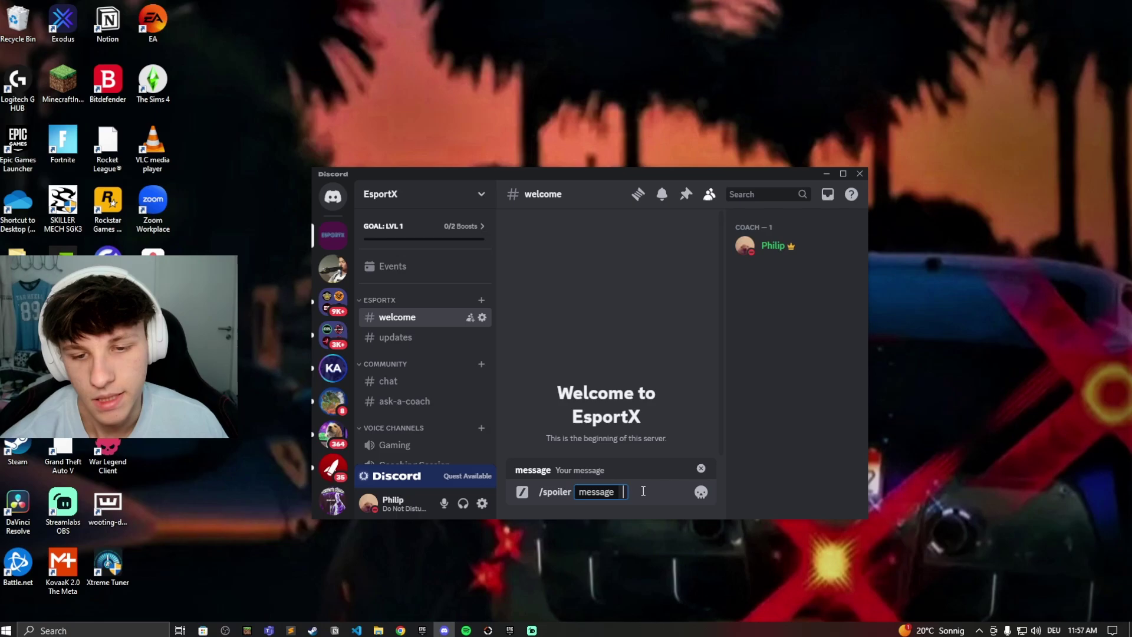
{"action": "type", "text": "Test"}
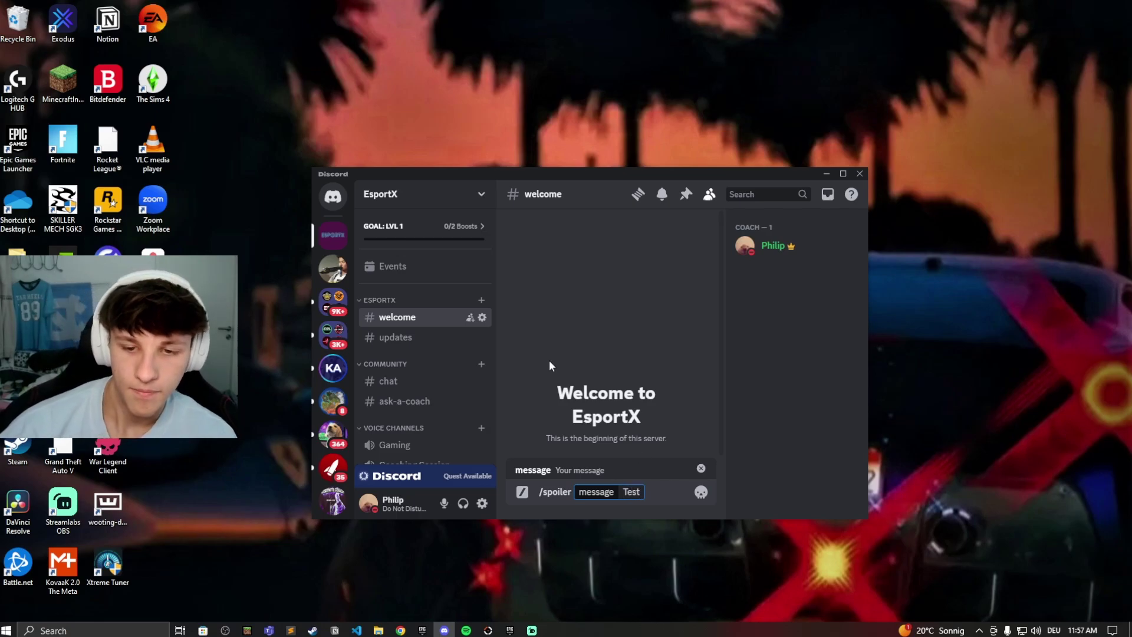
{"action": "key", "text": "Return"}
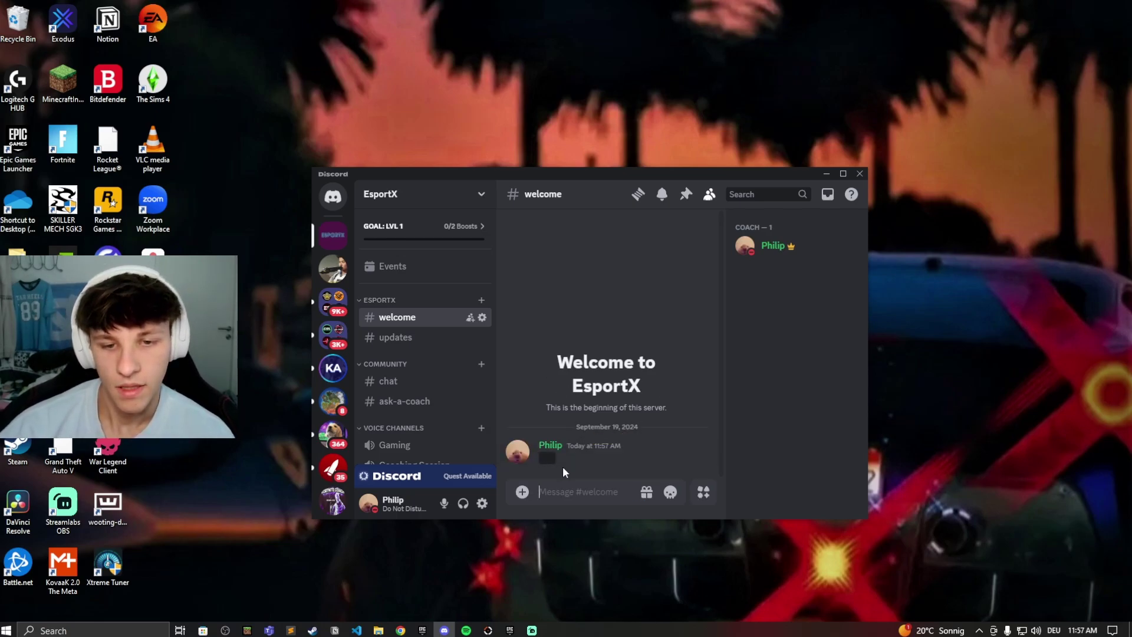
Reveal the first spoiler, then send 'Test' spoiler-formatted with the toolbar eye button.
{"action": "left_click", "coordinate": [548, 458]}
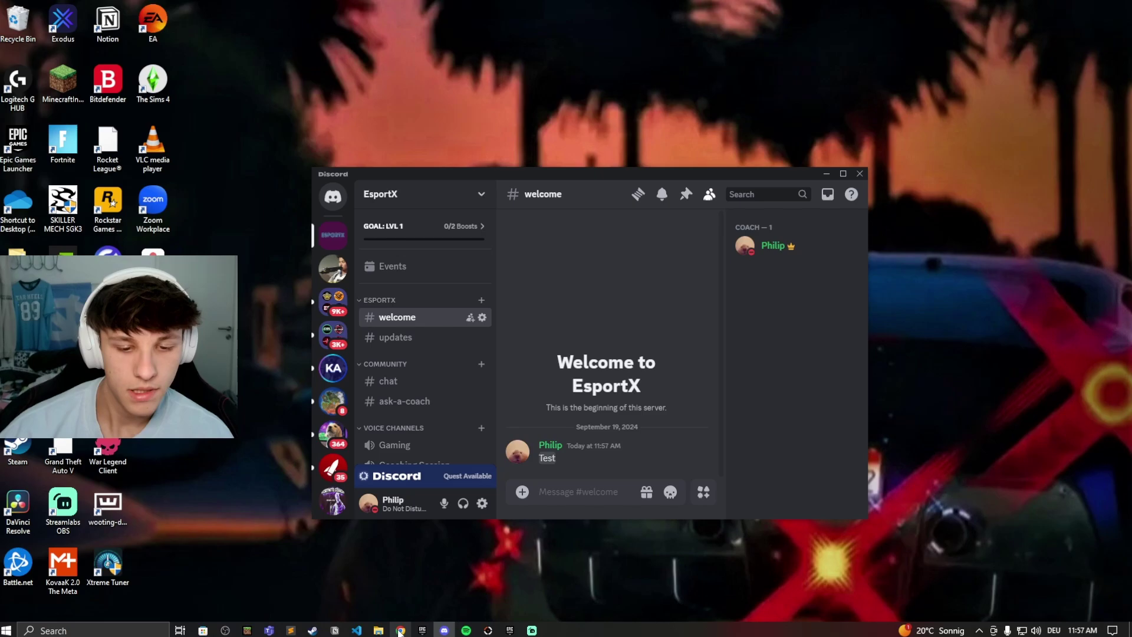
{"action": "mouse_move", "coordinate": [400, 630]}
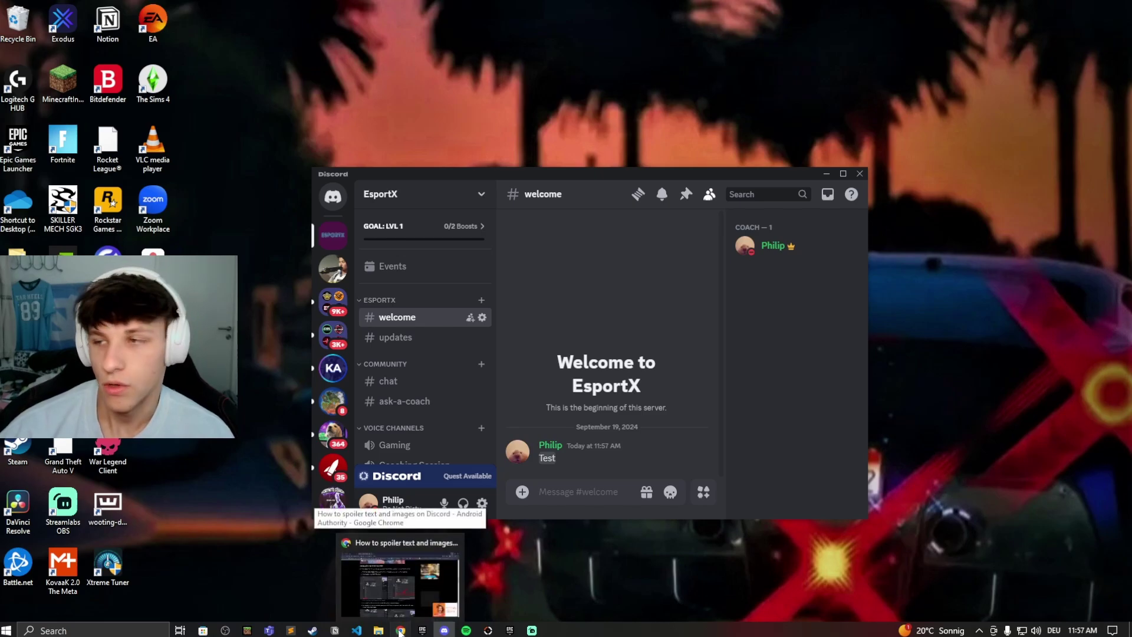
{"action": "left_click", "coordinate": [560, 490]}
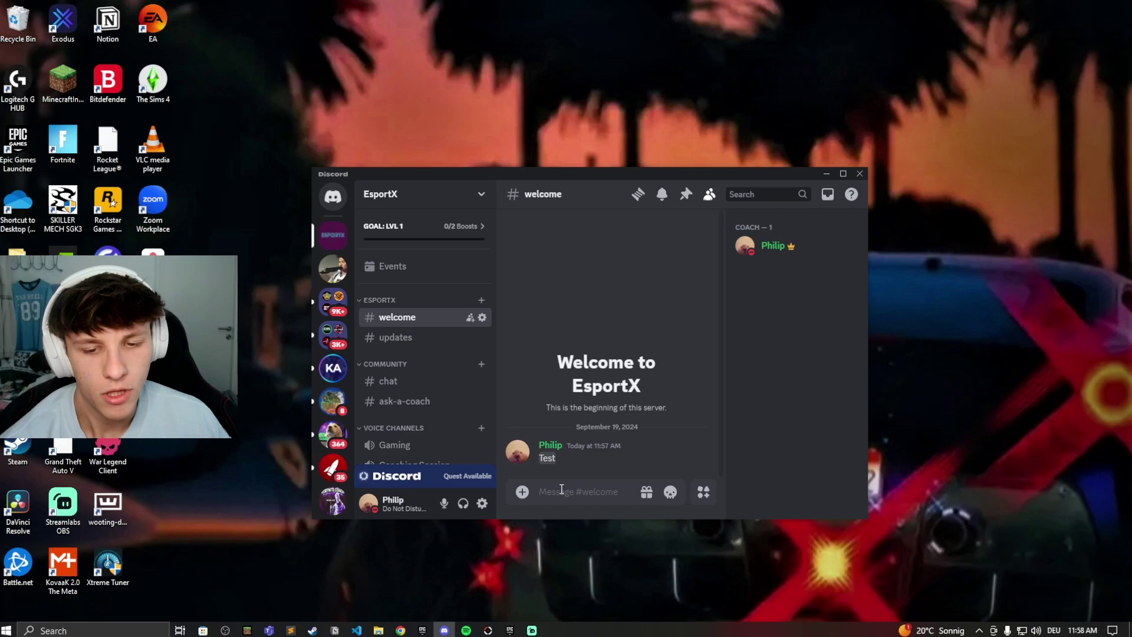
{"action": "type", "text": "Test"}
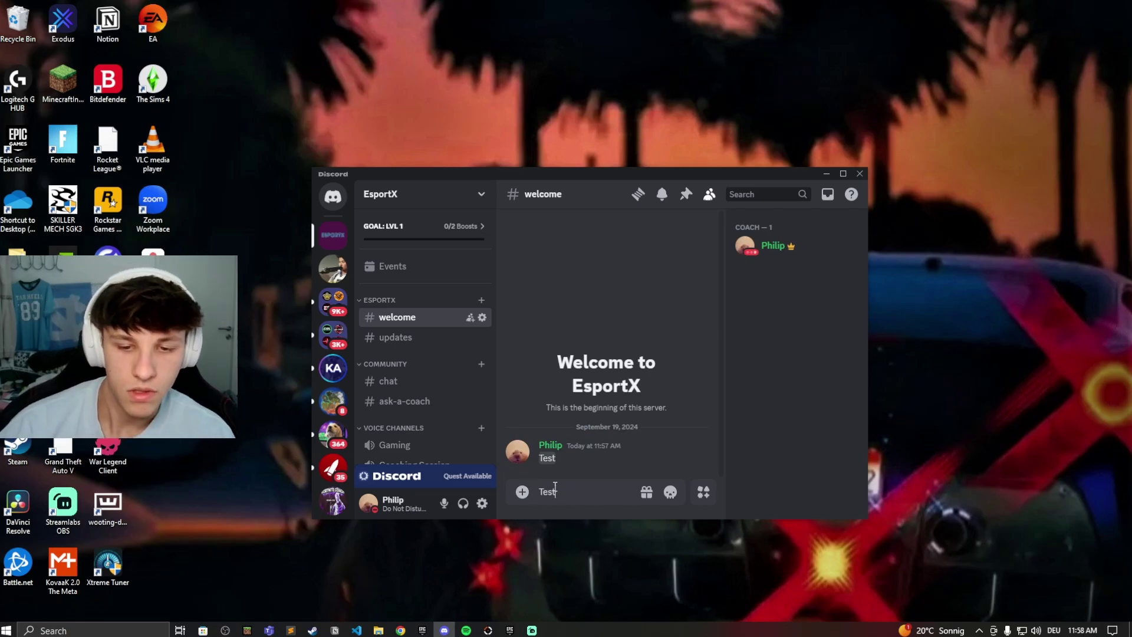
{"action": "double_click", "coordinate": [547, 492]}
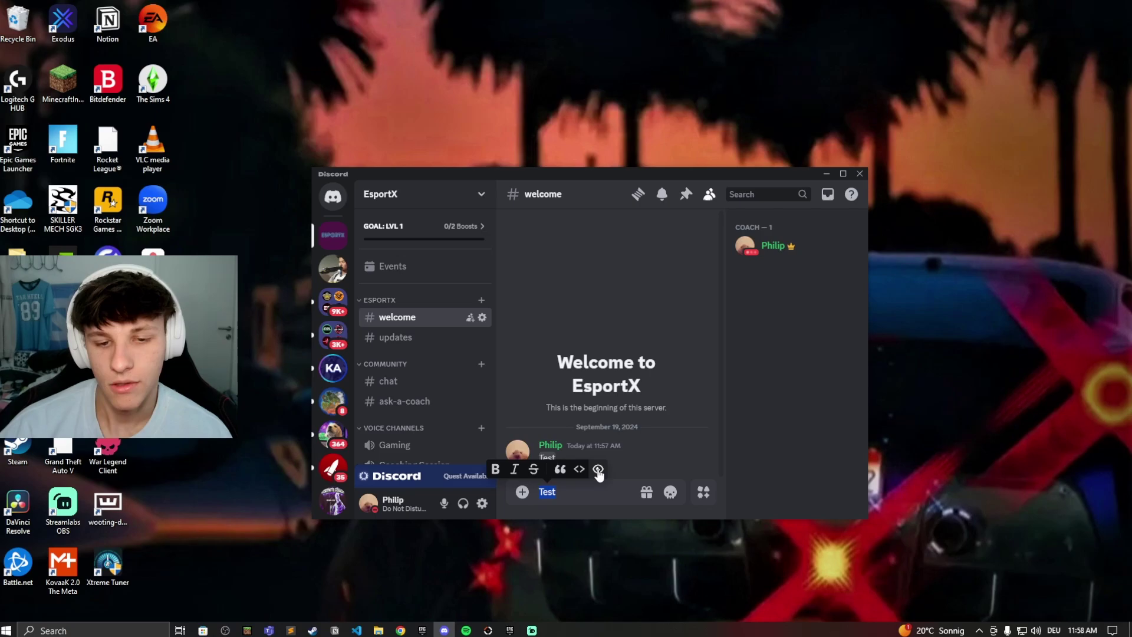
{"action": "left_click", "coordinate": [598, 470]}
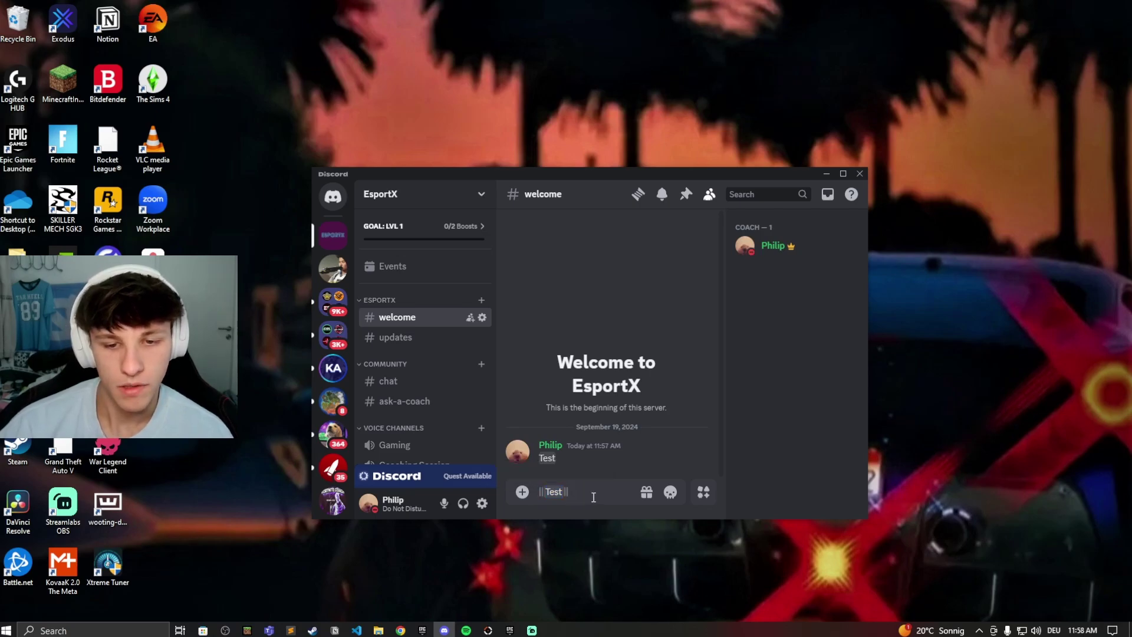
{"action": "key", "text": "Return"}
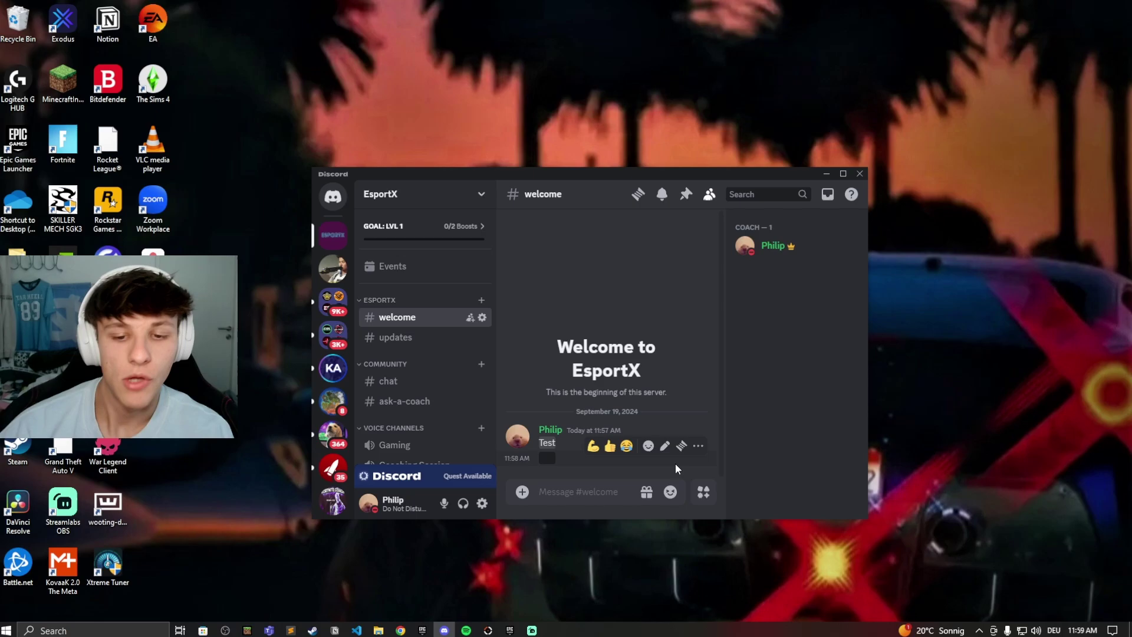
Upload the 1v1 Map 5 image as a spoiler attachment and send it.
{"action": "left_click", "coordinate": [522, 492]}
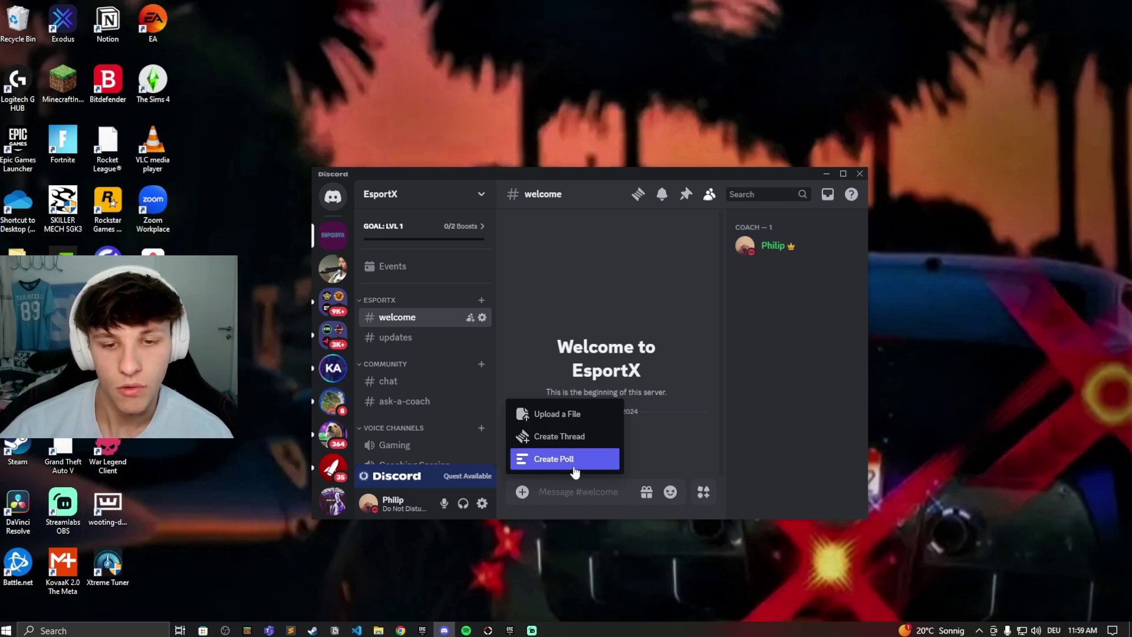
{"action": "left_click", "coordinate": [576, 414]}
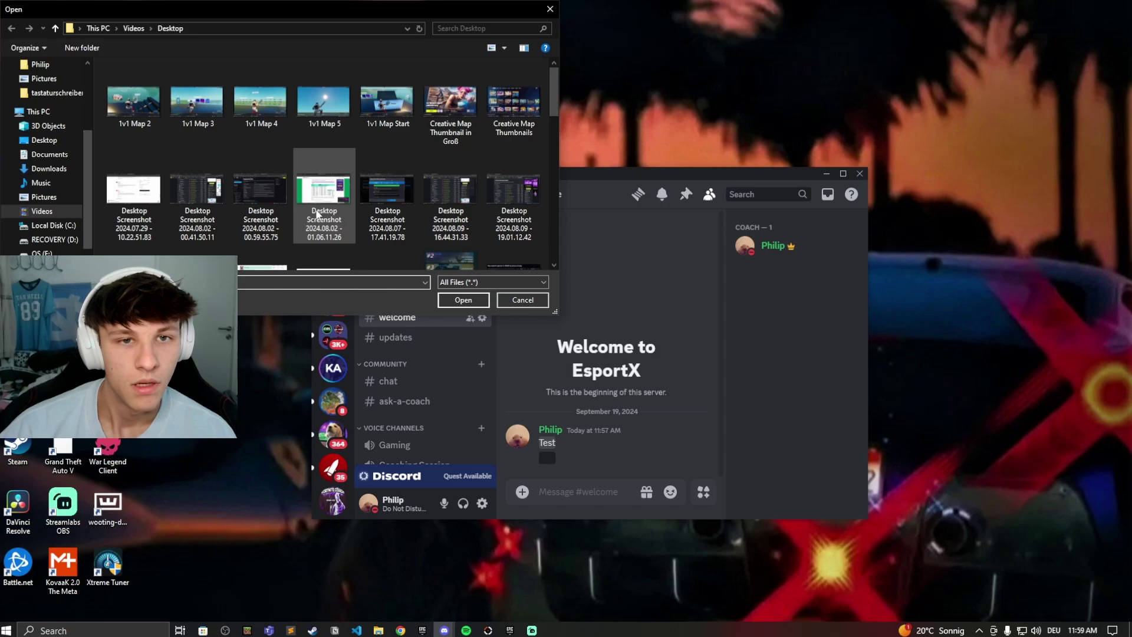
{"action": "left_click", "coordinate": [329, 109]}
{"action": "double_click", "coordinate": [329, 110]}
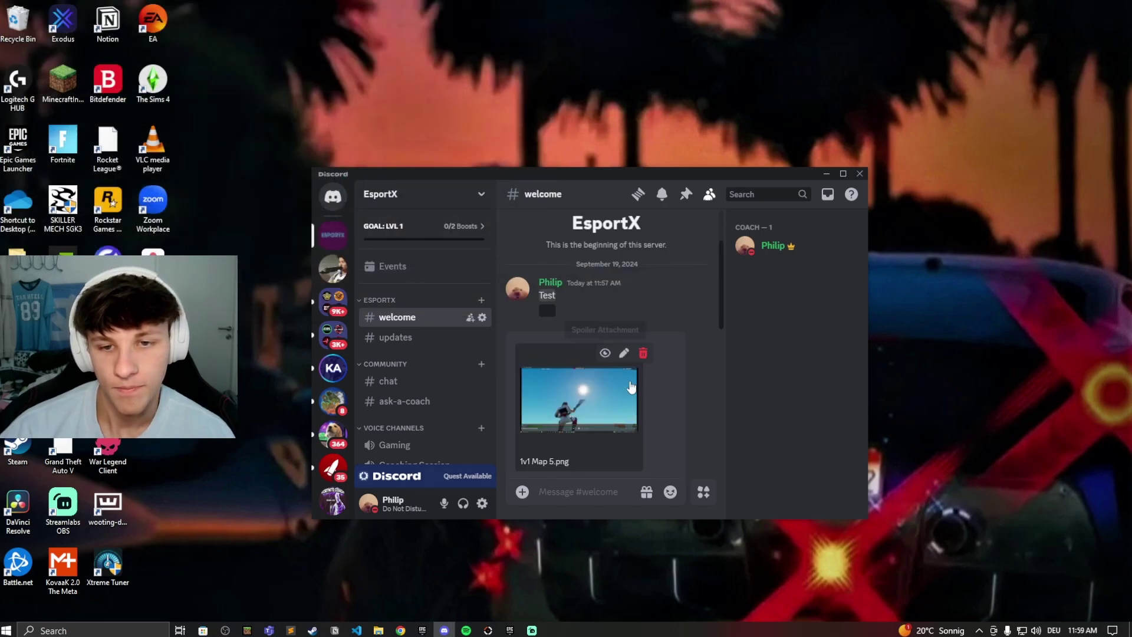
{"action": "left_click", "coordinate": [606, 354]}
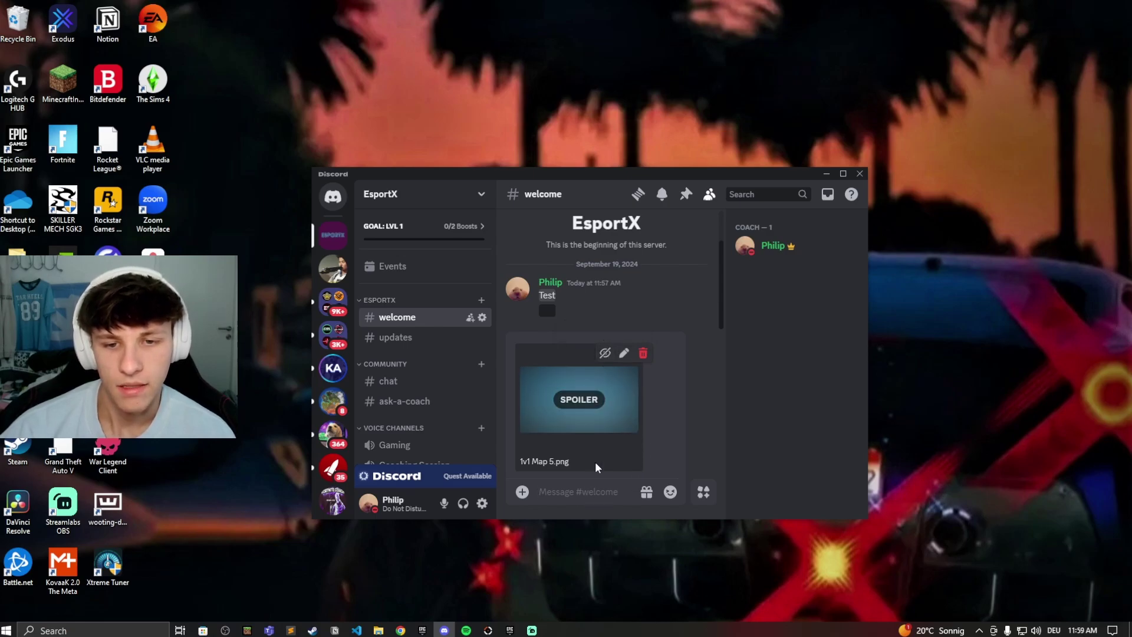
{"action": "key", "text": "shift+Return"}
{"action": "key", "text": "Return"}
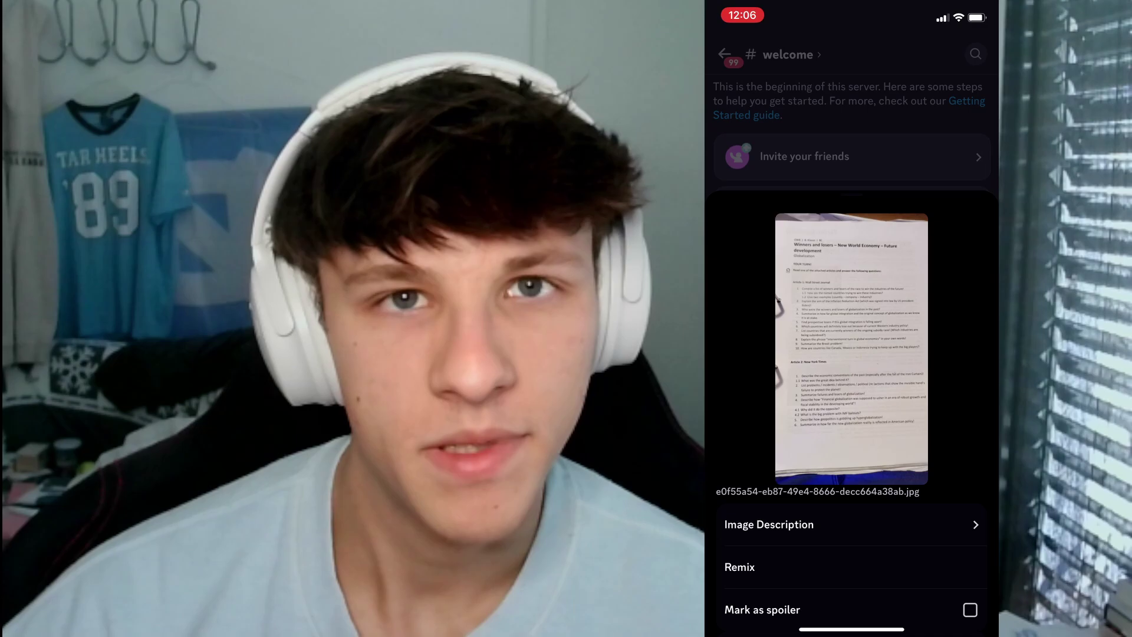
Mark the attached worksheet photo as a spoiler and send it.
{"action": "left_click", "coordinate": [970, 493]}
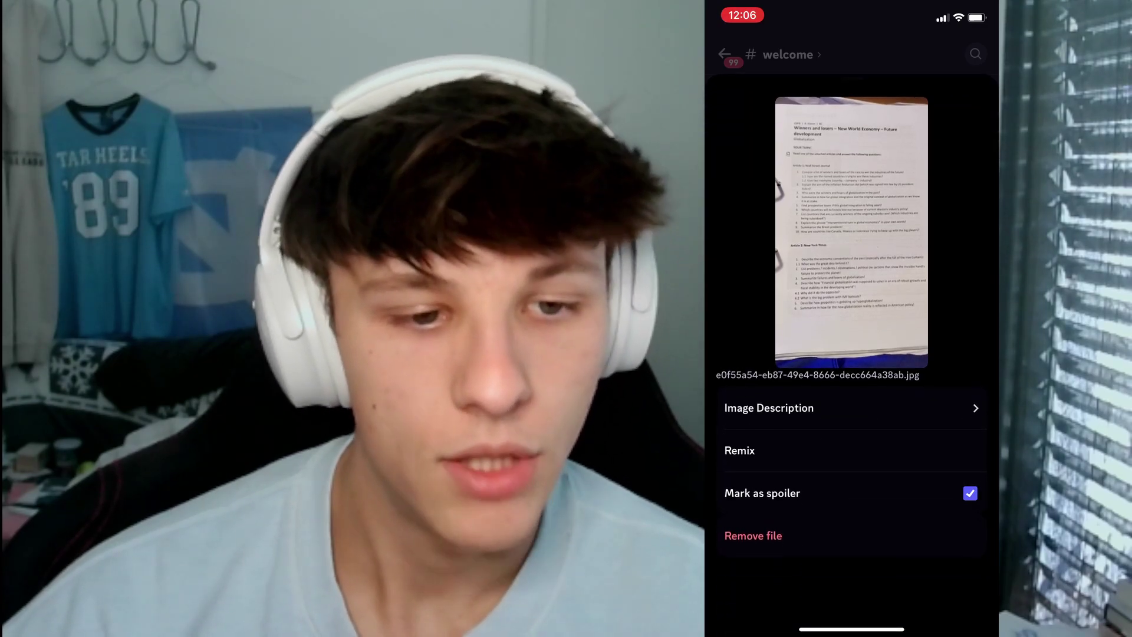
{"action": "left_click_drag", "start_coordinate": [853, 222], "coordinate": [852, 496]}
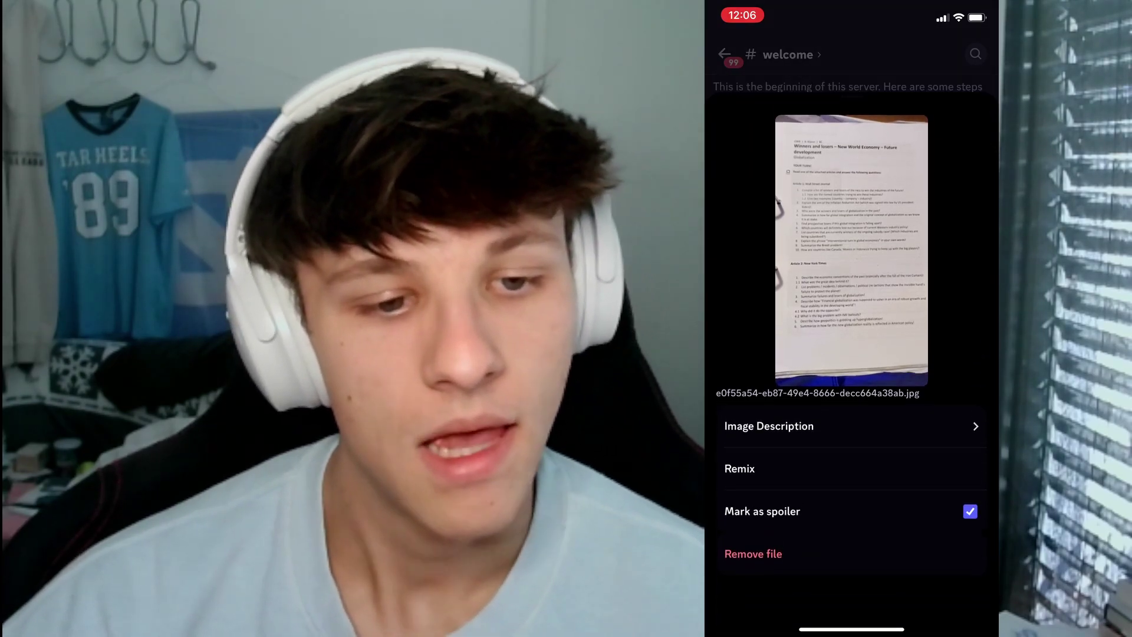
{"action": "left_click", "coordinate": [976, 592]}
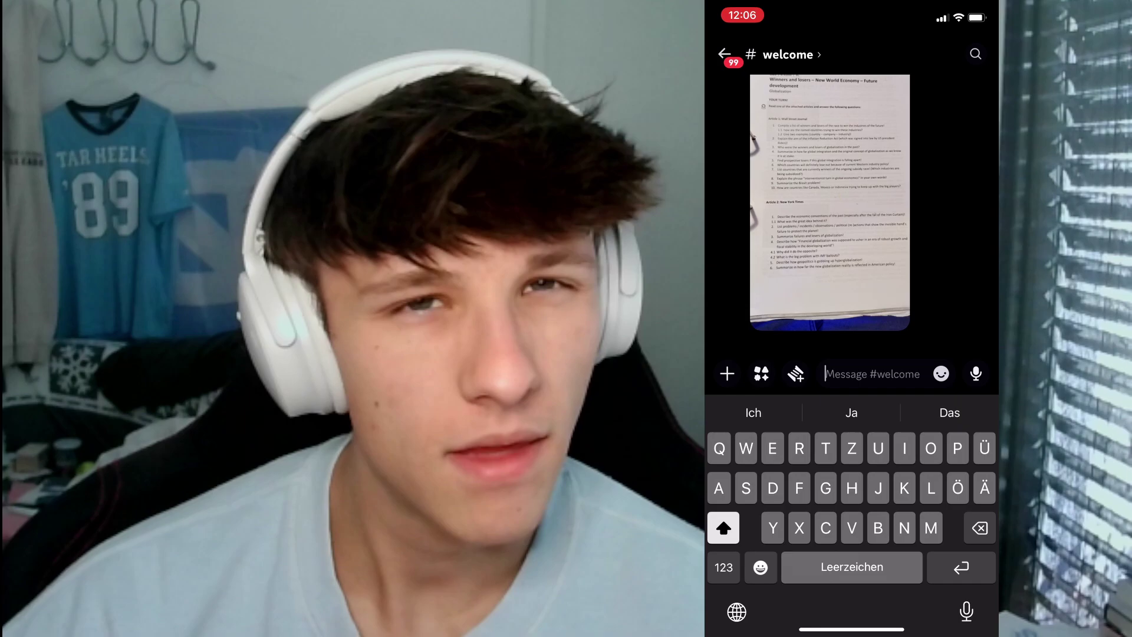